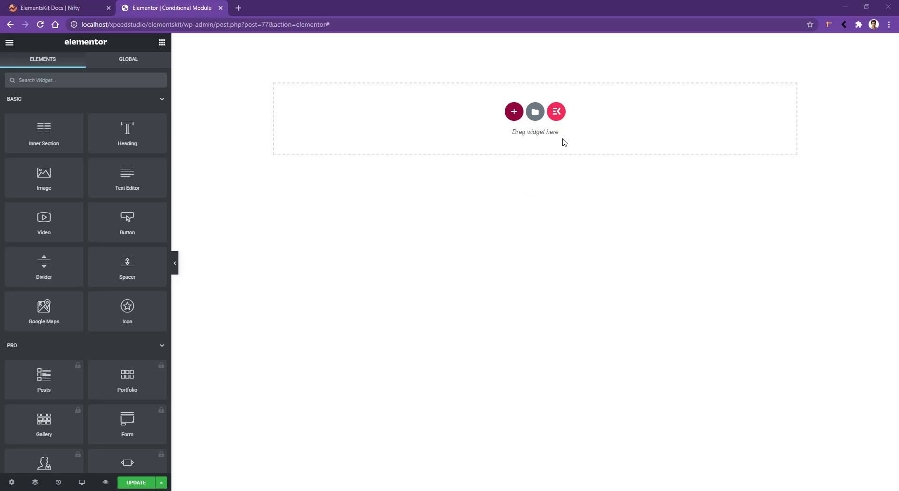
- Insert the ElementsKit Call to Action widget preset with the "Beautiful Landing Page with Elements" heading and red button into the page
click(556, 111)
click(363, 117)
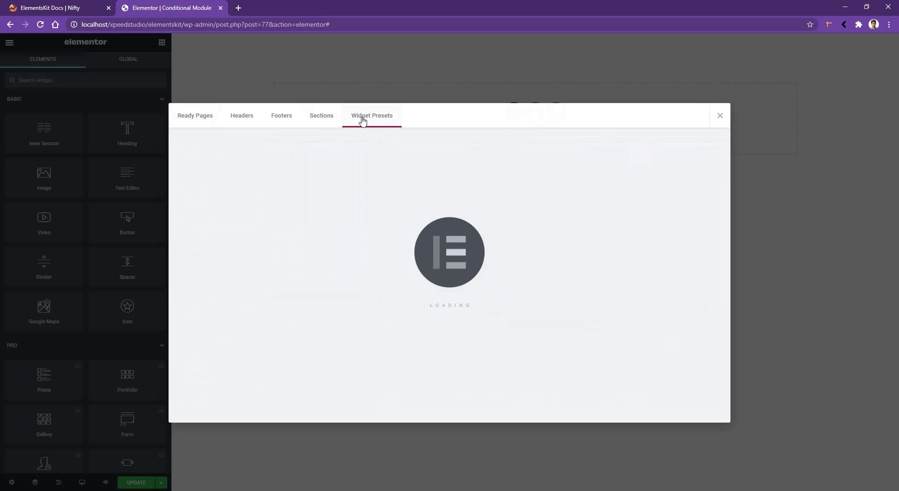
click(205, 182)
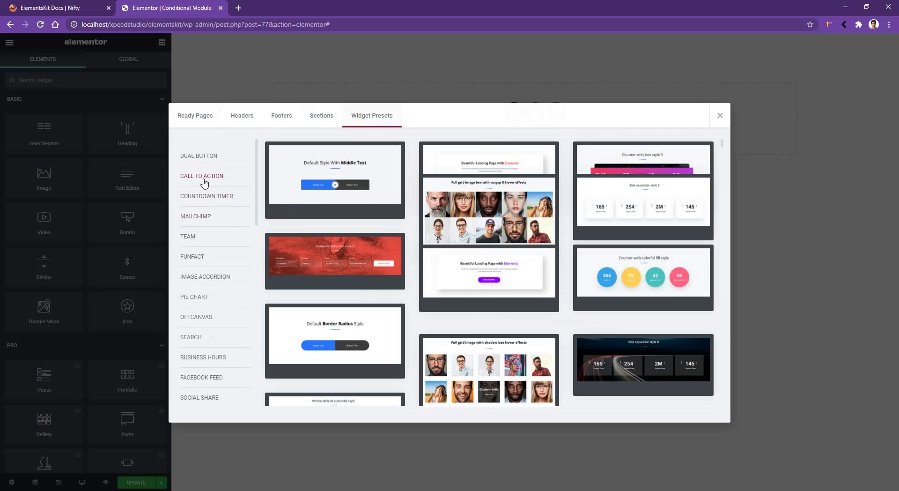
click(337, 172)
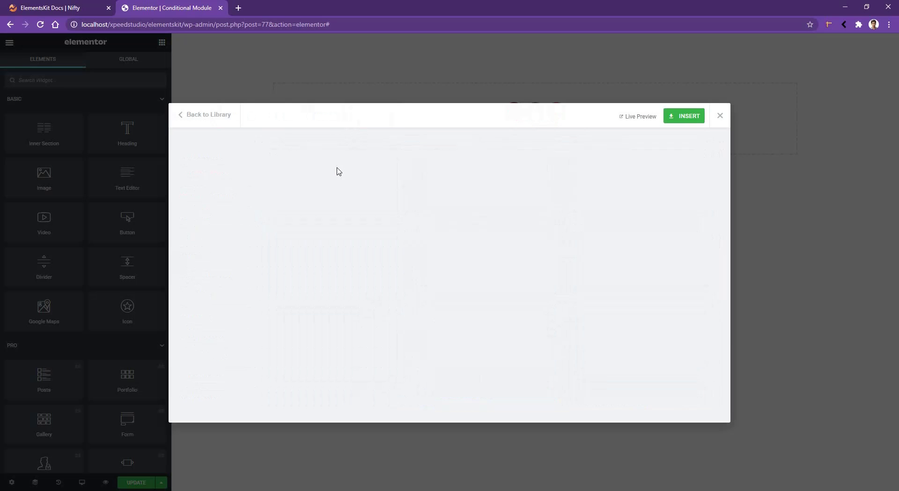
click(688, 117)
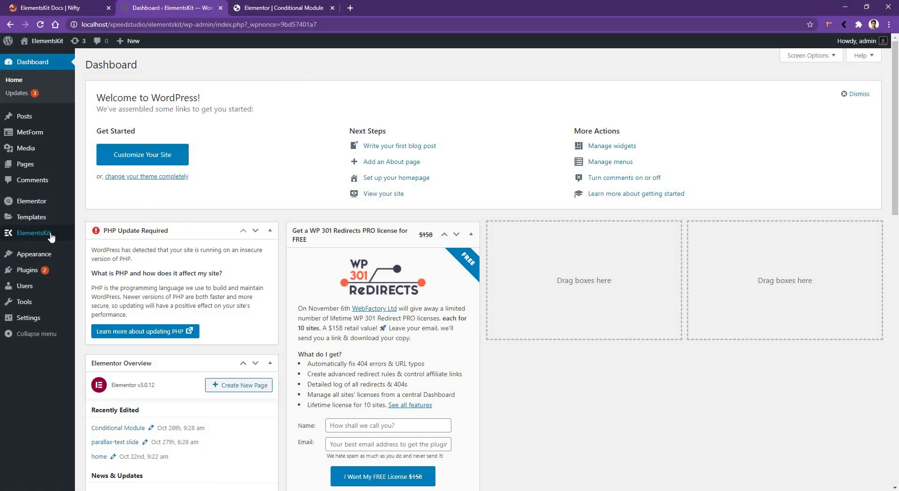
- Open the Modules settings of ElementsKit in the WordPress dashboard
click(51, 237)
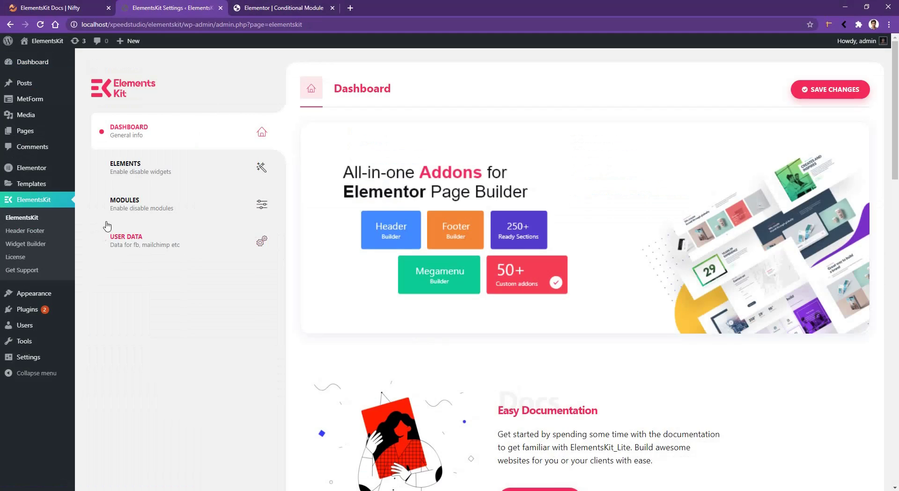
click(160, 206)
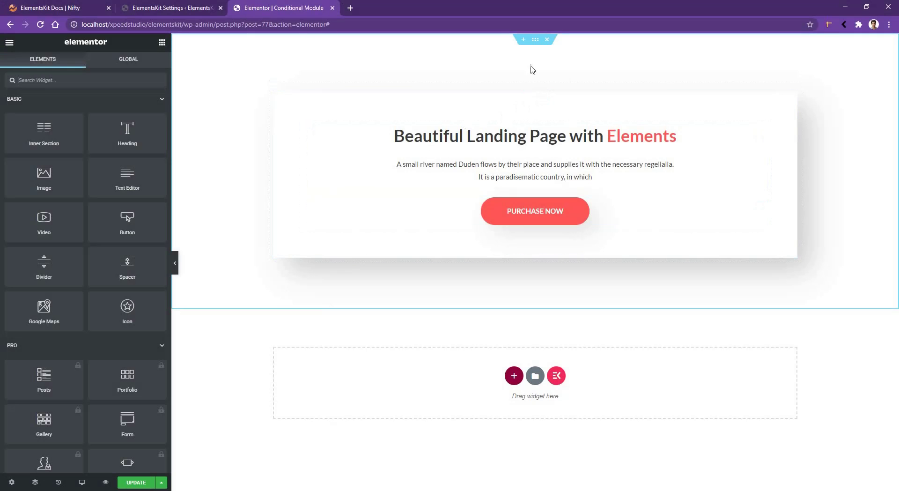
- Enable ElementsKit Conditions in the call-to-action section's advanced settings and expand its Login Status condition
click(537, 41)
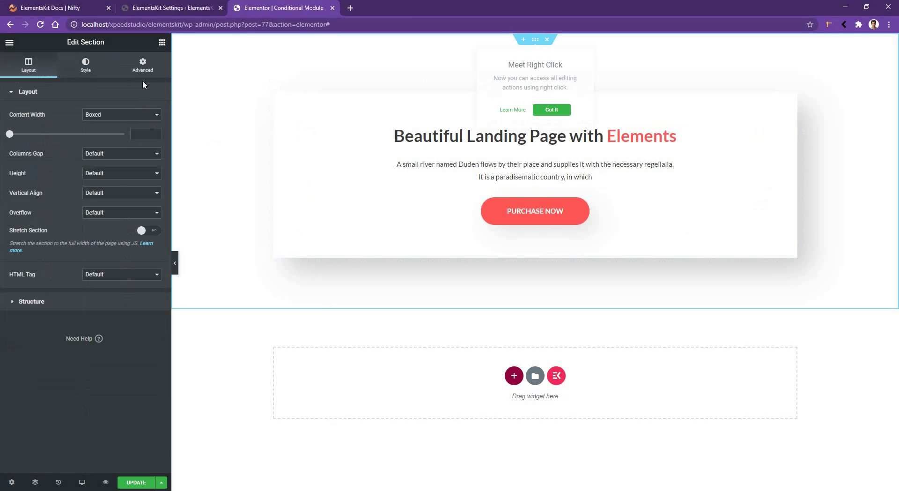
click(144, 68)
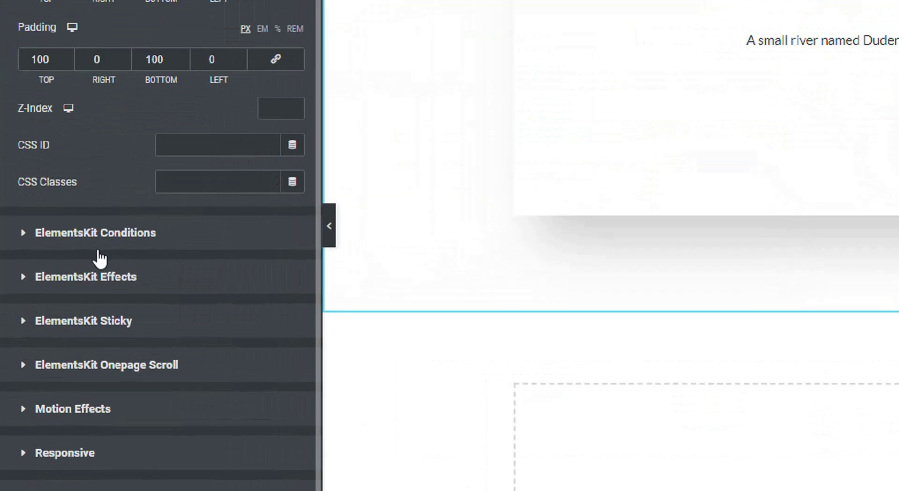
click(149, 228)
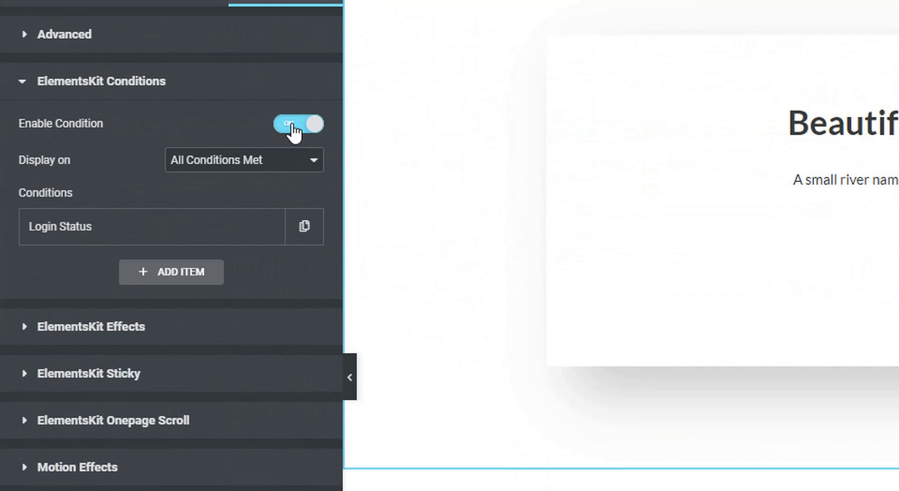
click(135, 227)
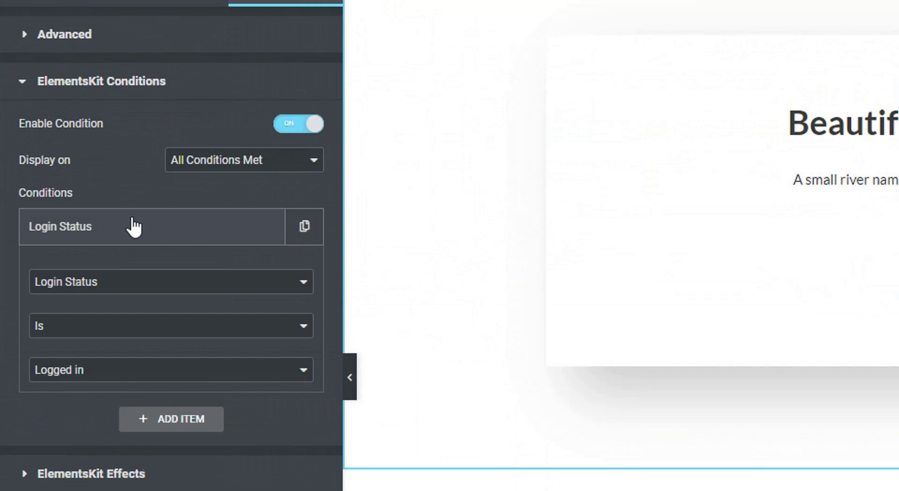
- Set the section's condition to Login Status Is Logged in and update the page
click(123, 283)
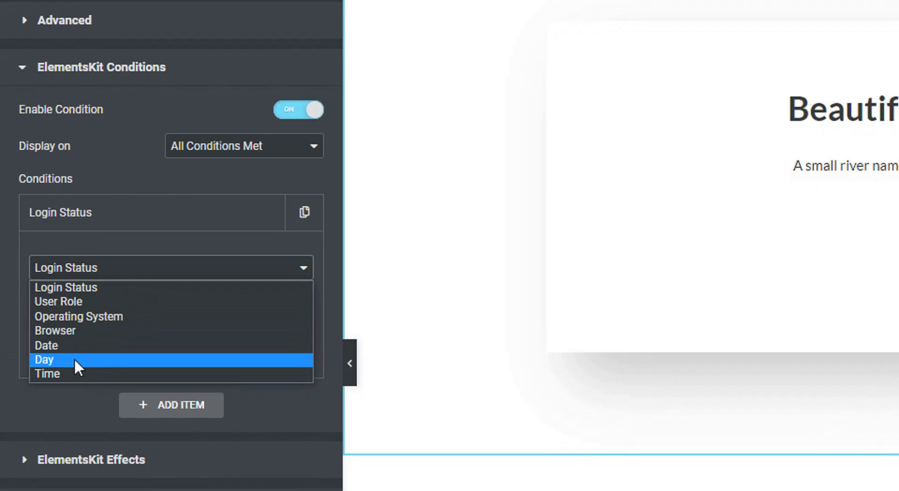
click(81, 290)
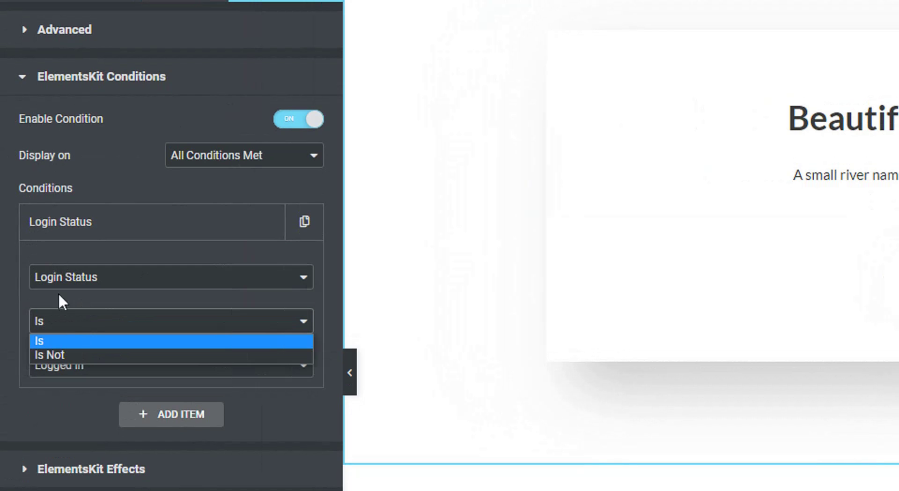
click(73, 341)
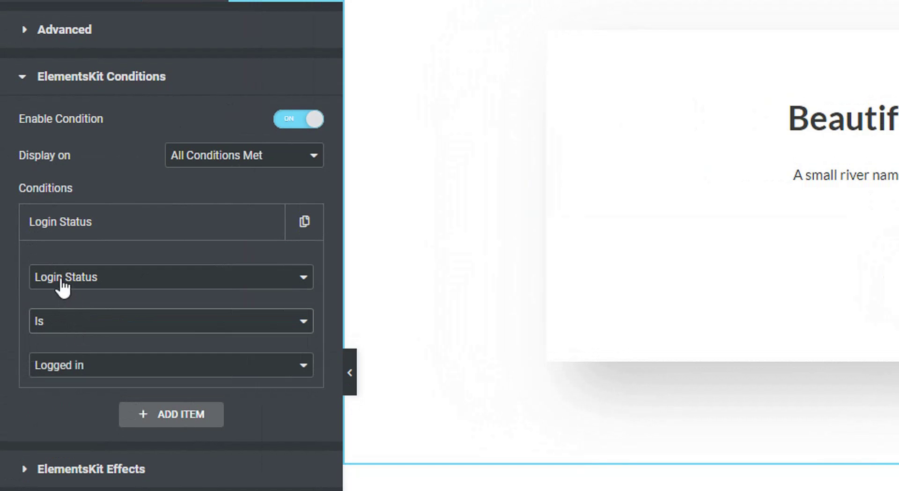
click(85, 325)
click(95, 354)
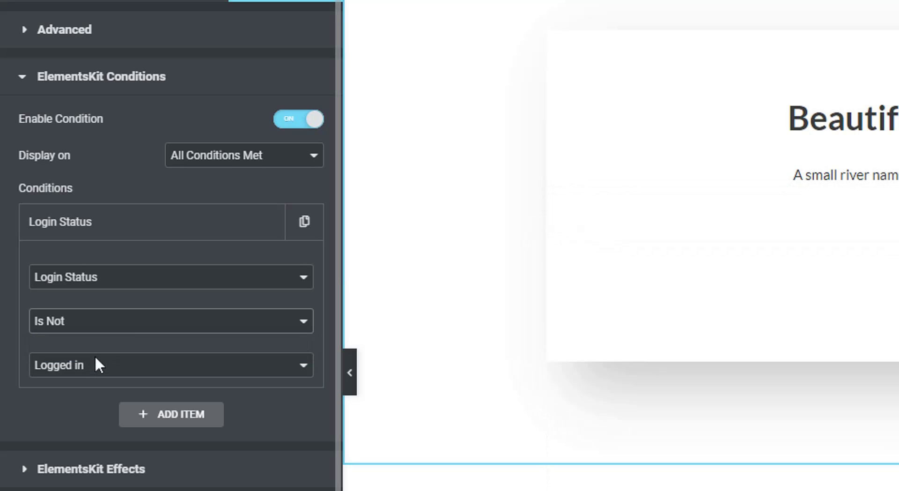
click(126, 328)
click(125, 342)
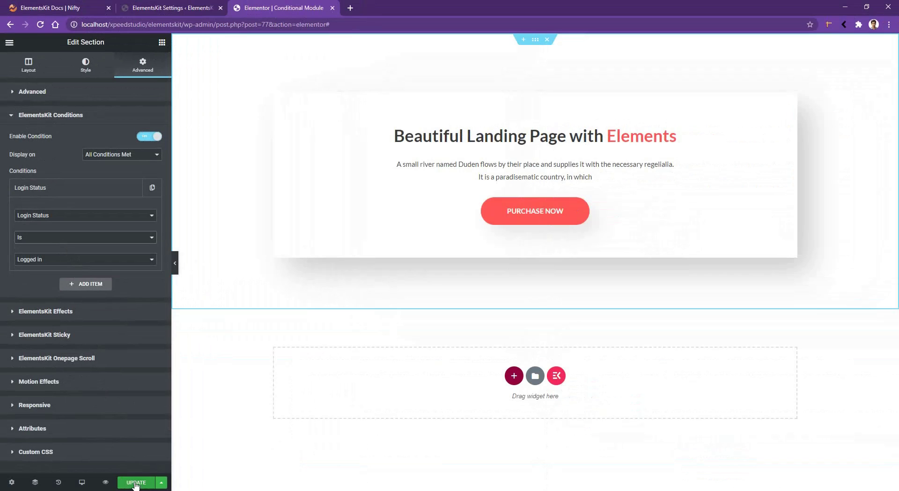
click(135, 482)
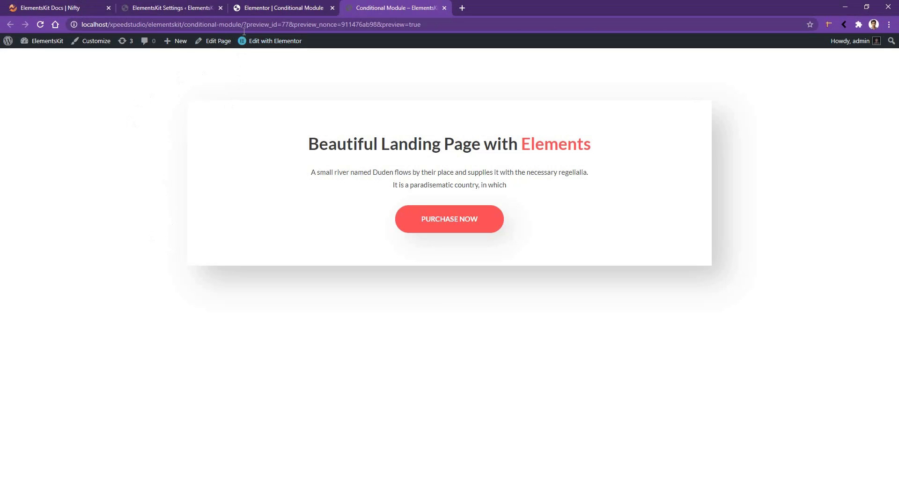
- Copy the previewed page's URL up to conditional-module/, without the preview parameters
drag(242, 27, 41, 29)
key(ctrl+c)
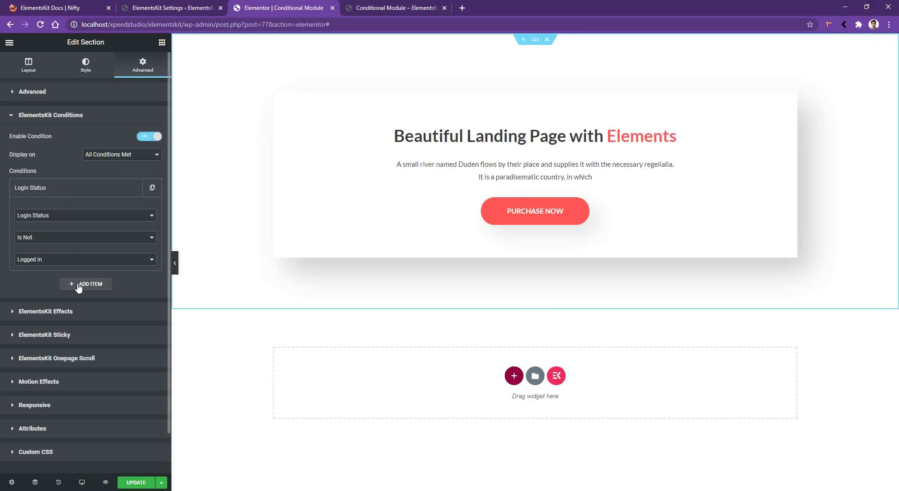
- Add a second condition to the section with Operating System Is Ubuntu
click(78, 286)
click(66, 240)
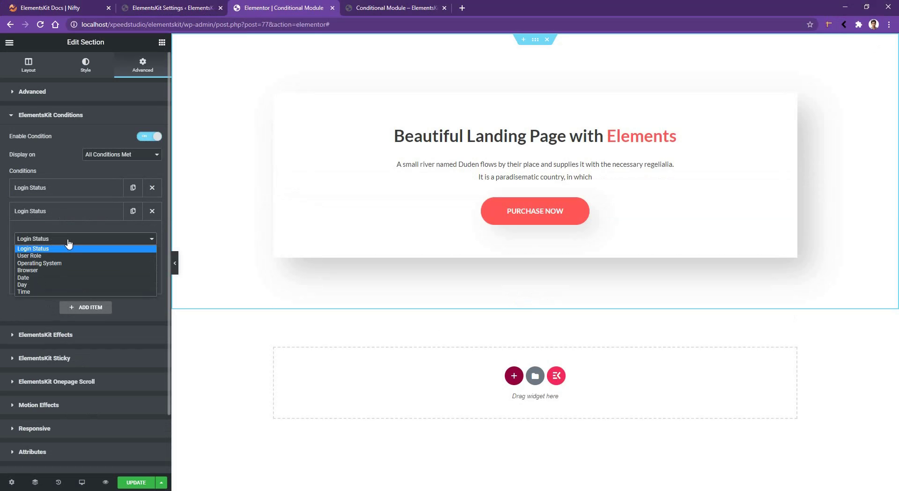
click(64, 263)
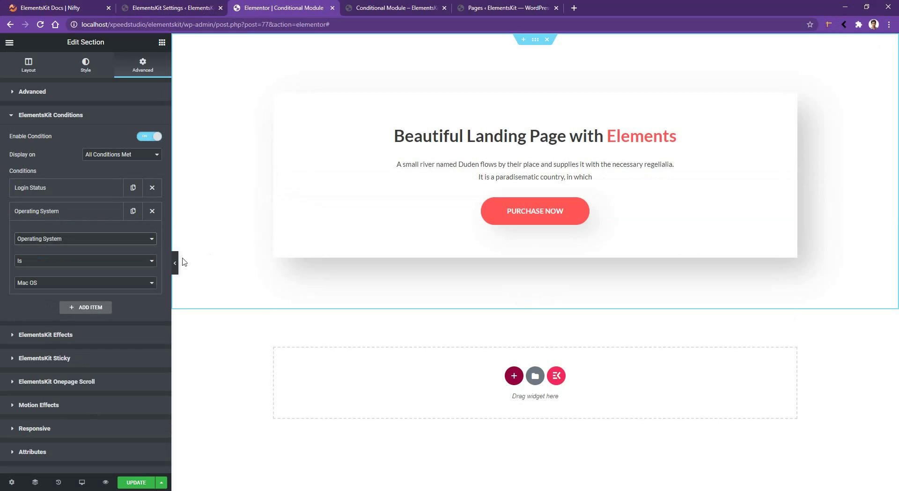
click(82, 284)
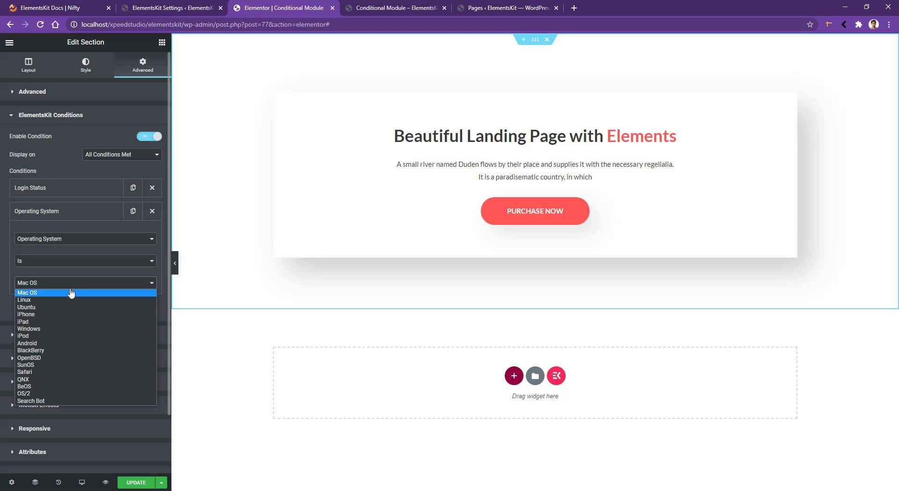
click(70, 307)
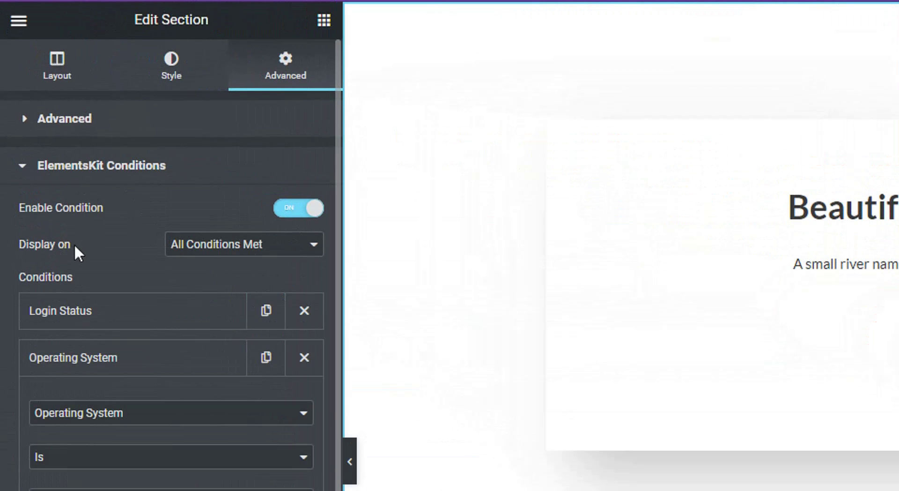
- Set the section's Display on option to Any Condition Met
click(199, 255)
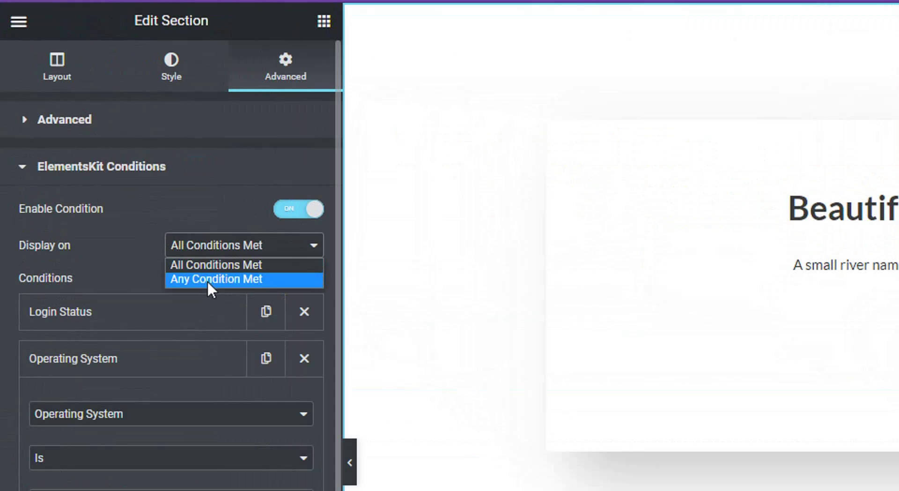
click(210, 258)
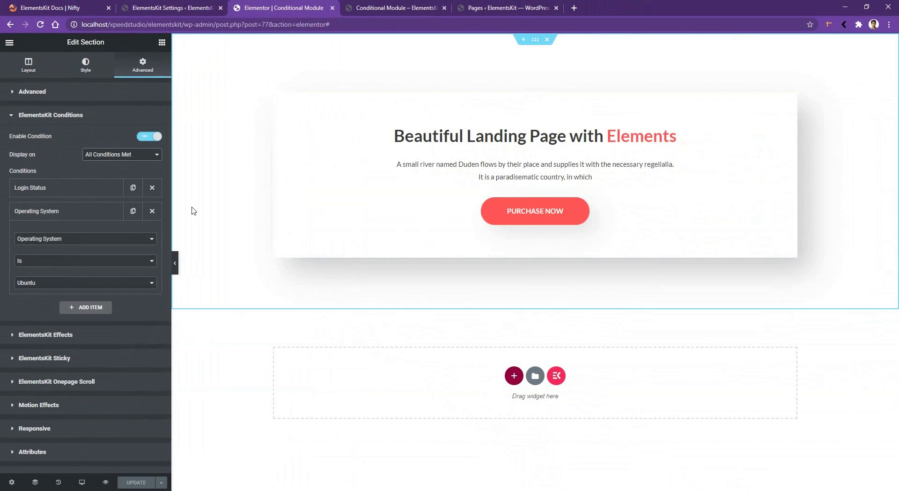
click(115, 157)
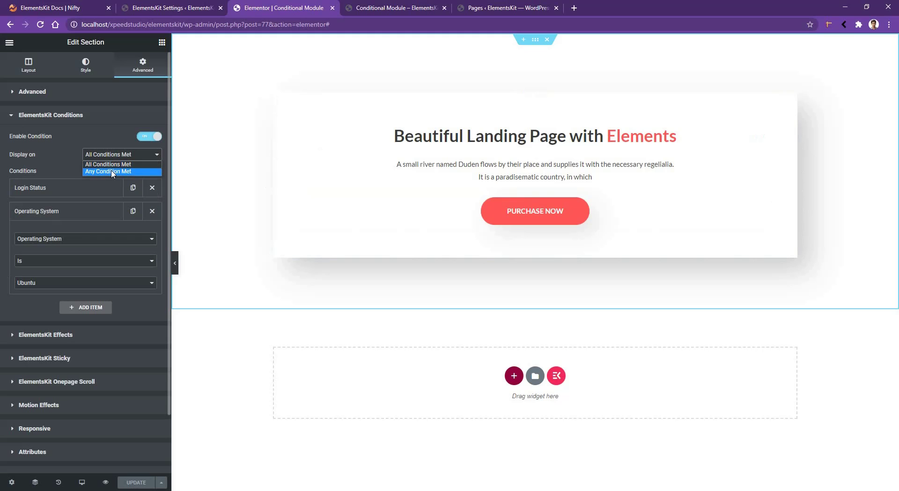
click(112, 171)
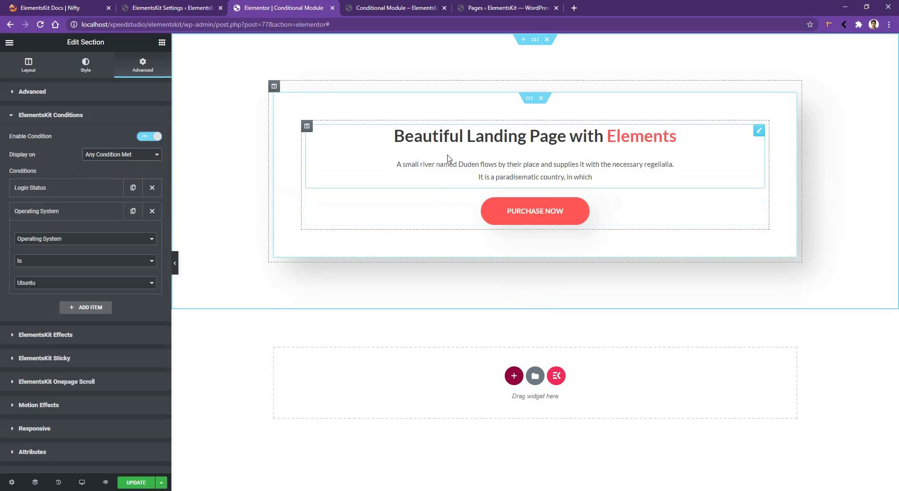
click(120, 154)
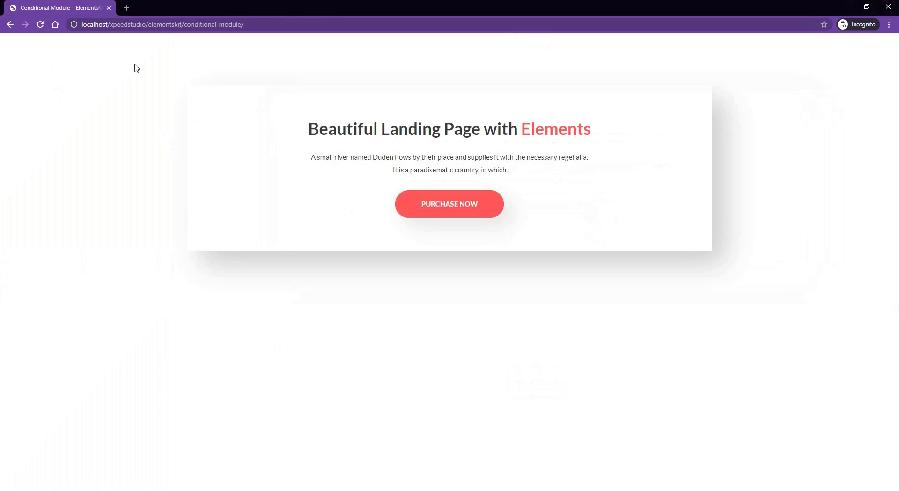
- Return to the Elementor editor, set the Login Status operator to Is, update the page and view its preview
key(alt+Tab)
click(63, 238)
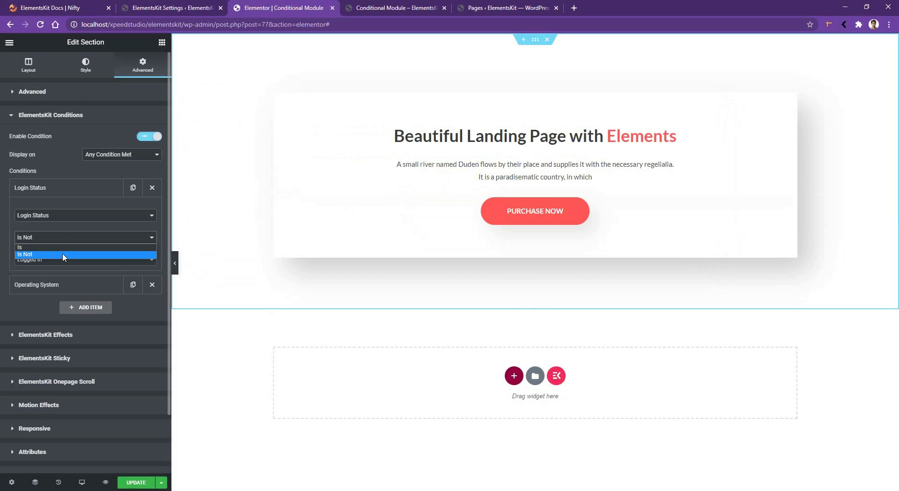
click(62, 247)
click(135, 482)
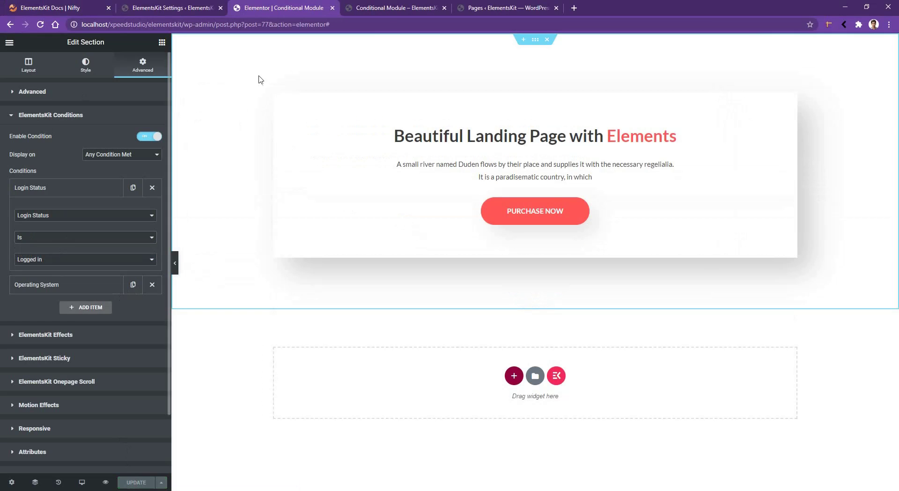
click(388, 9)
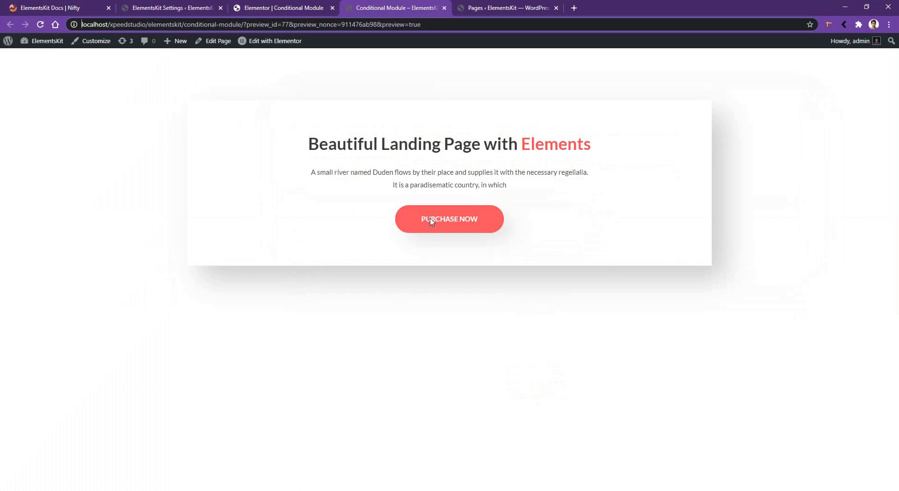